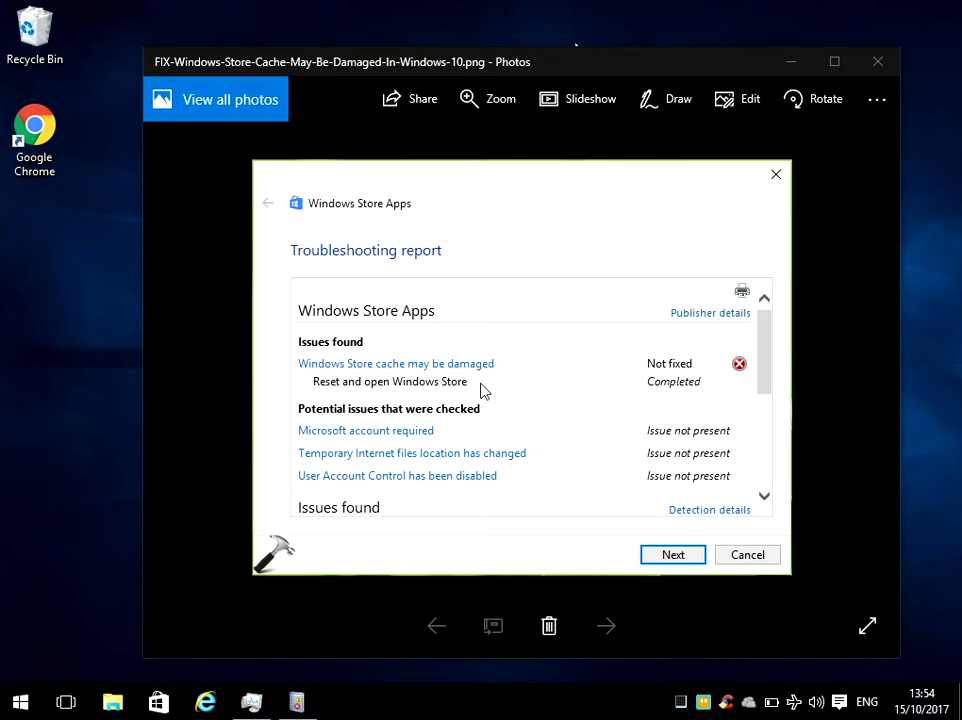
- Close the troubleshooting report image in Photos and open the C:\Windows\System32 folder in File Explorer
click(879, 62)
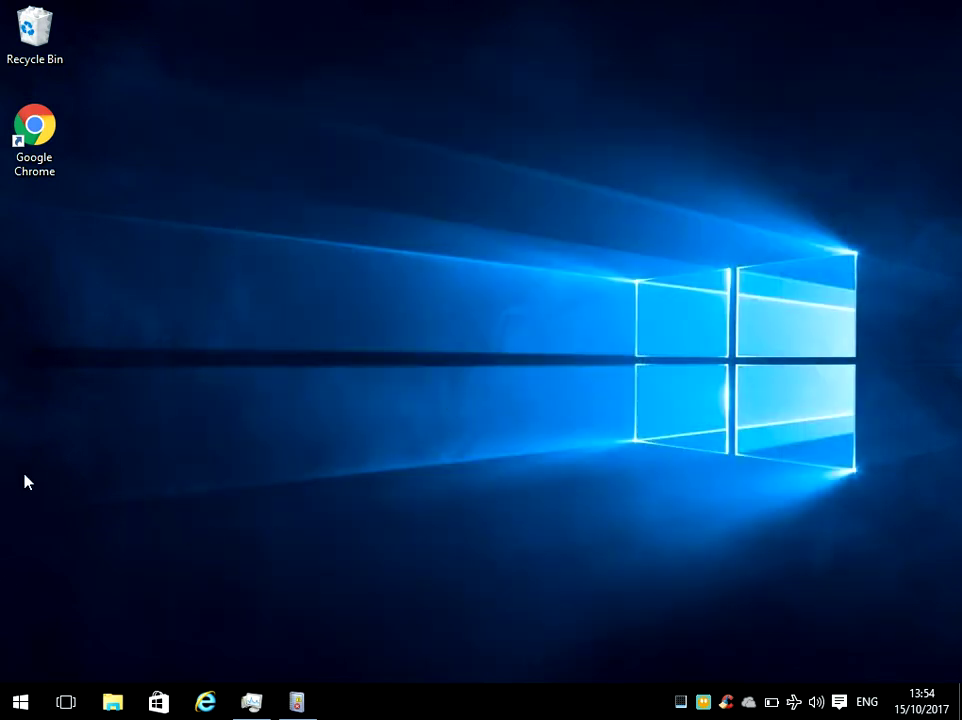
click(113, 703)
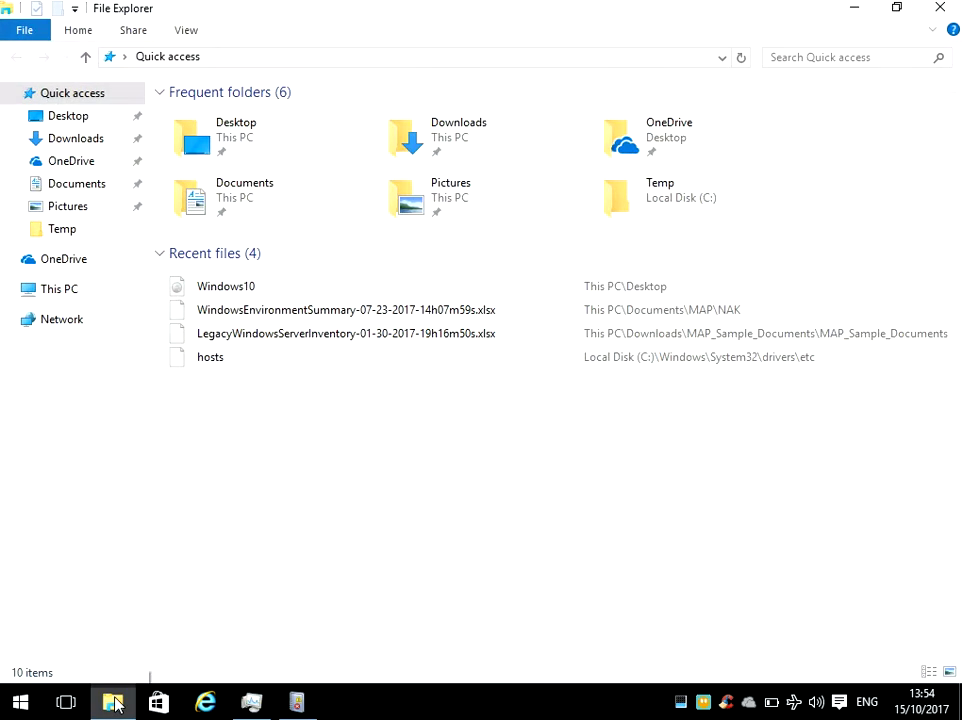
click(68, 290)
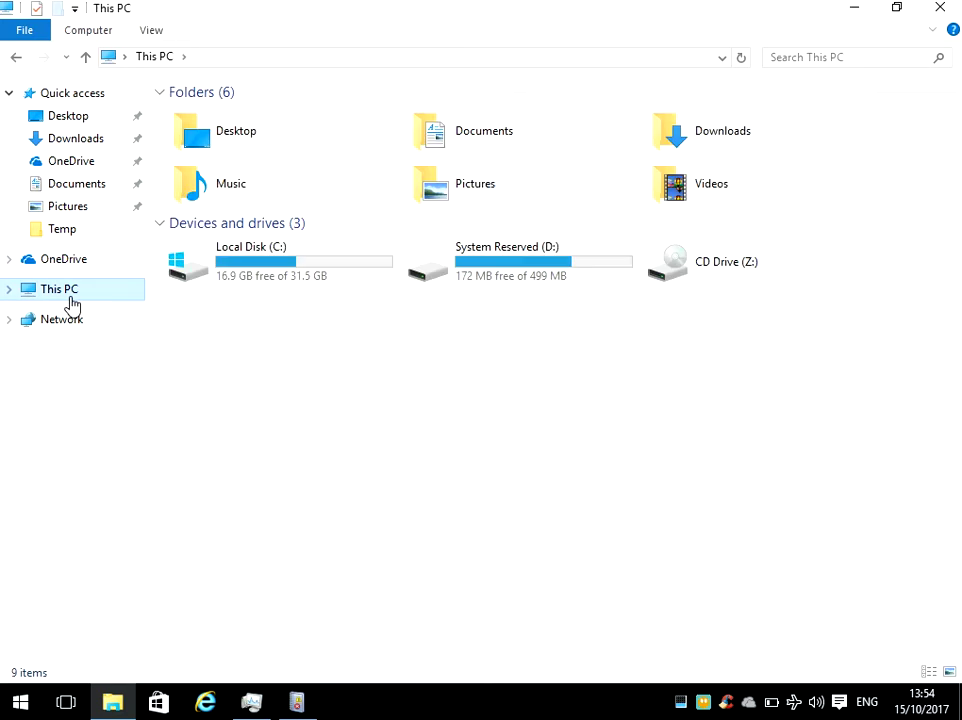
double_click(289, 272)
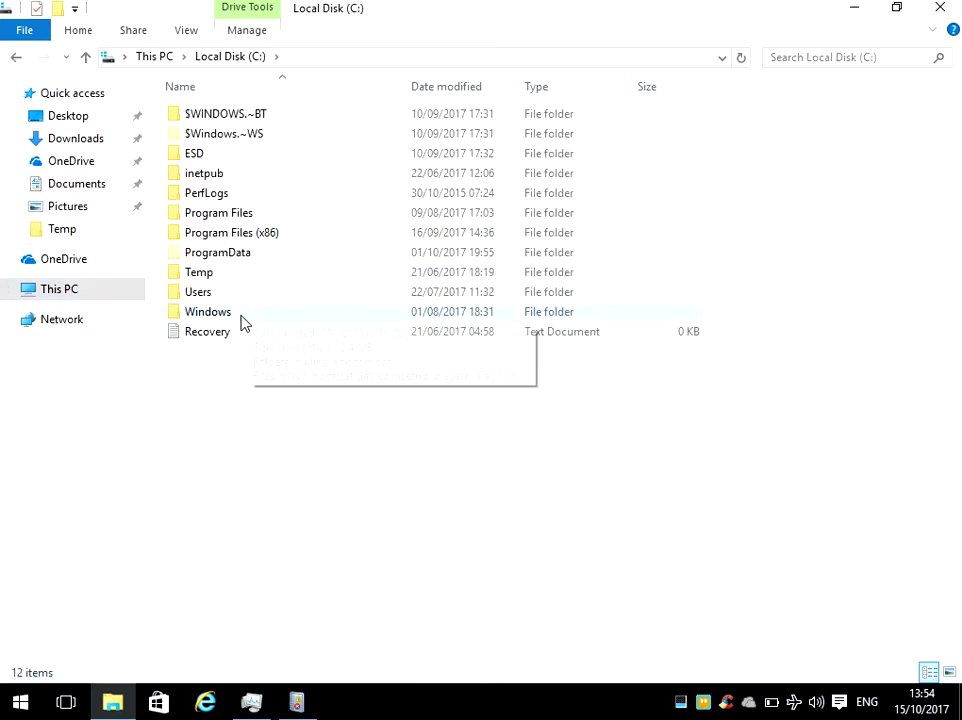
double_click(208, 312)
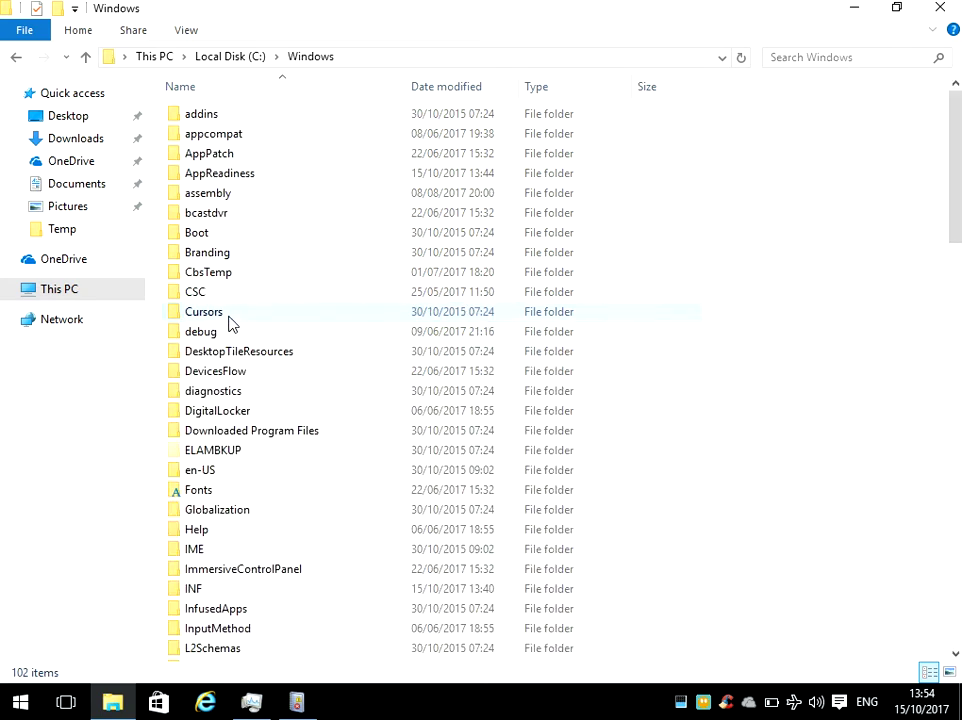
click(229, 316)
text(system)
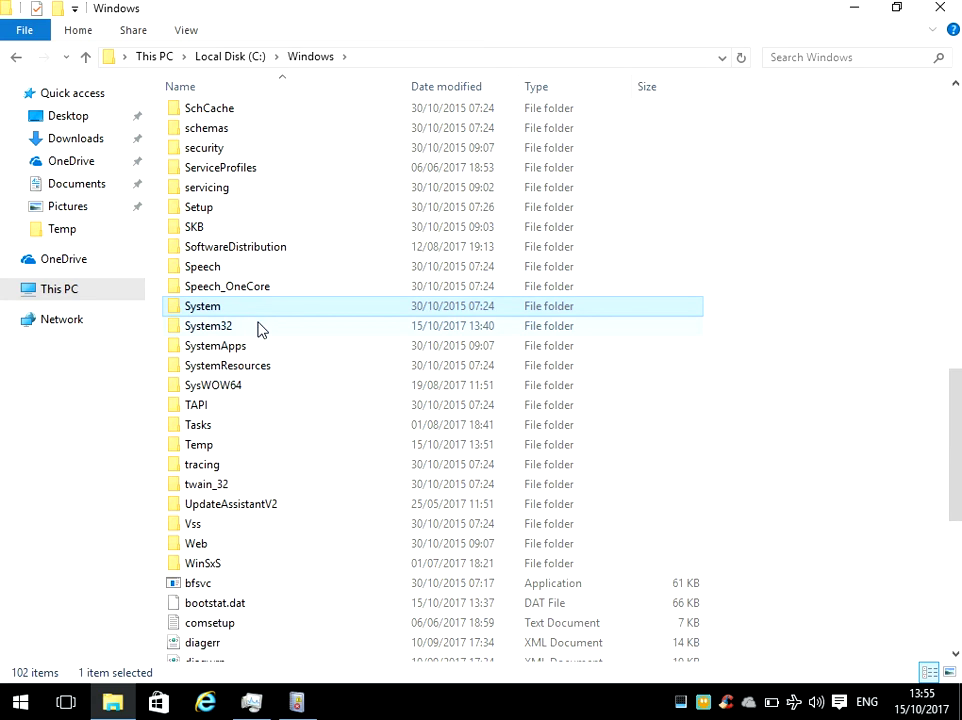
click(258, 328)
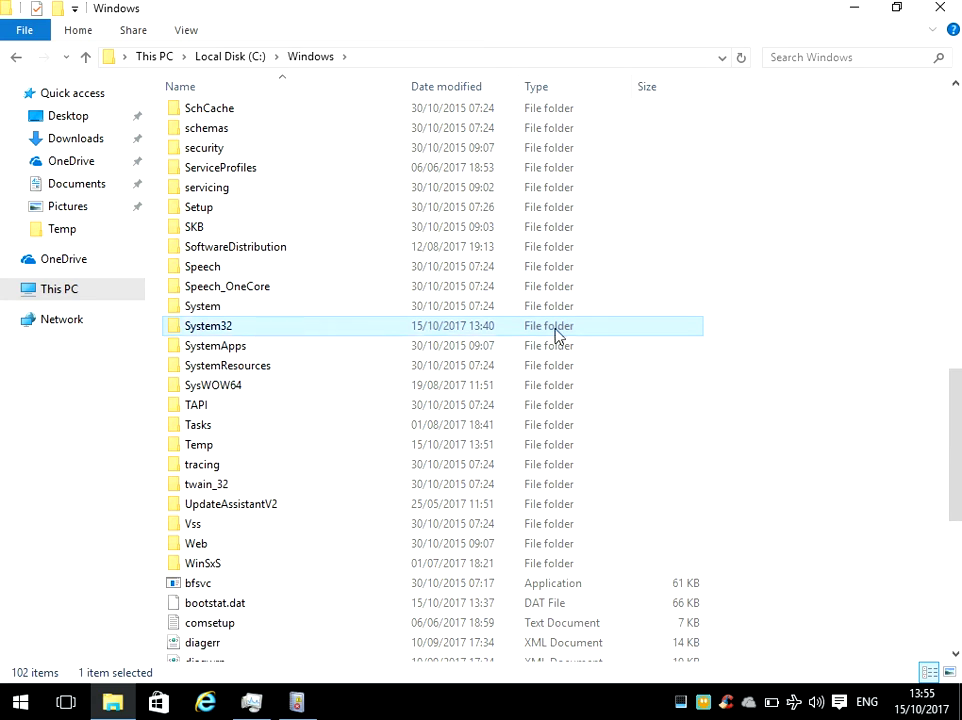
double_click(330, 325)
- Run WSReset from the System32 folder as administrator, allow it to make changes, and close the Store window
text(ws)
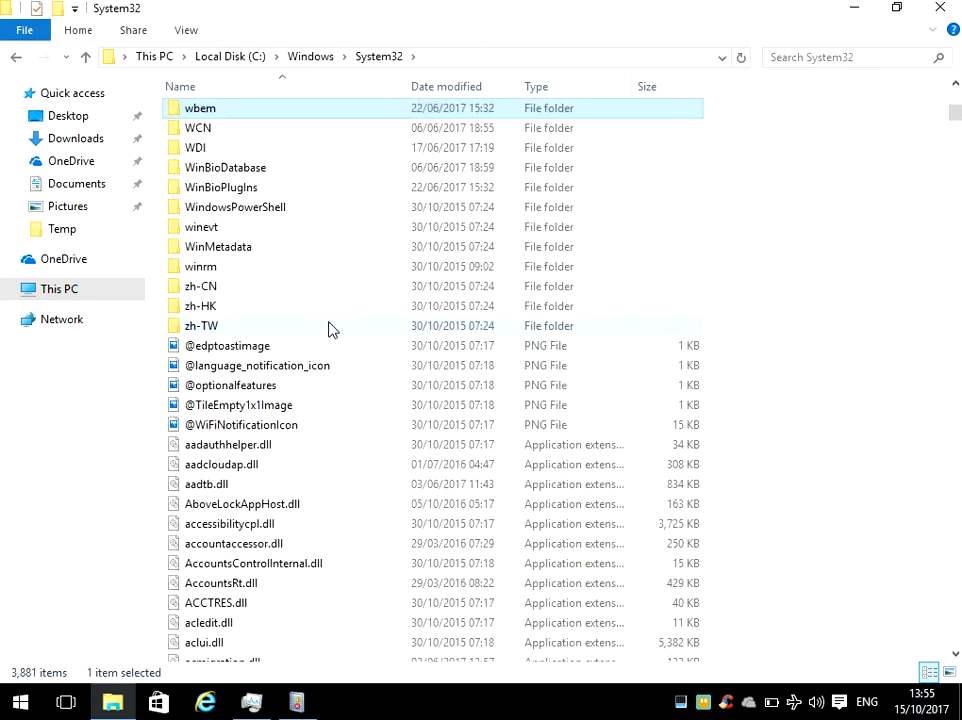
click(275, 228)
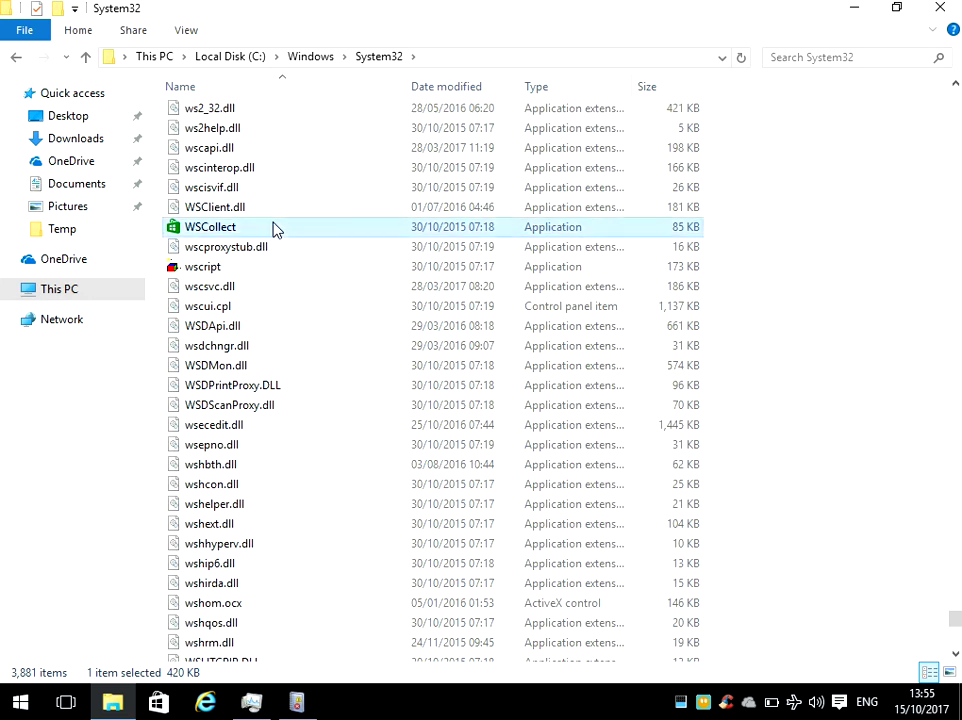
scroll(278, 243, down, 6)
scroll(278, 243, down, 9)
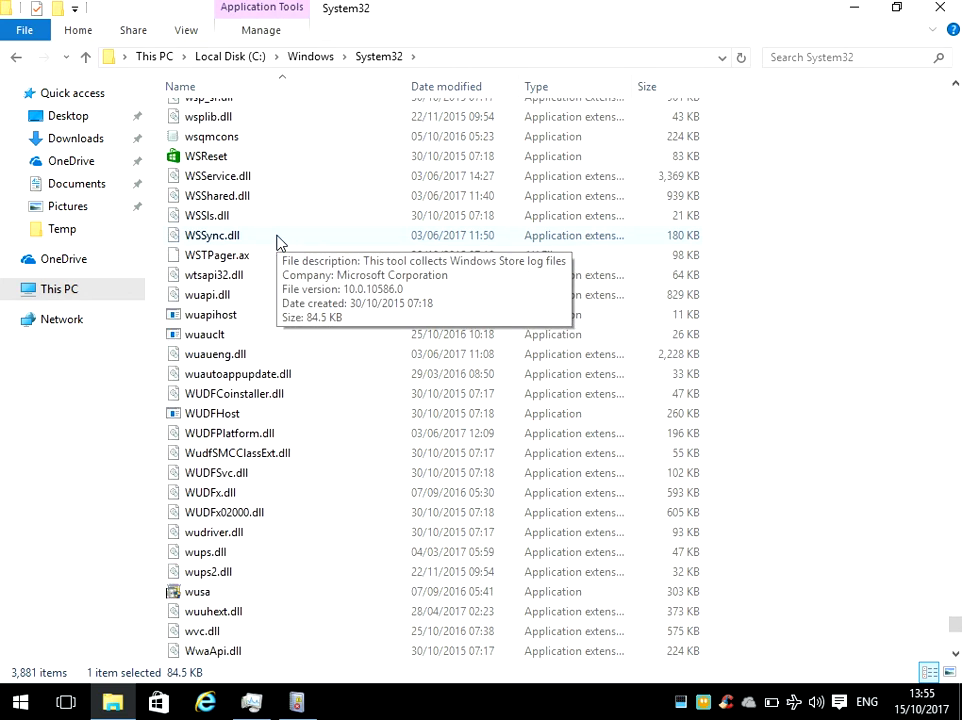
click(252, 156)
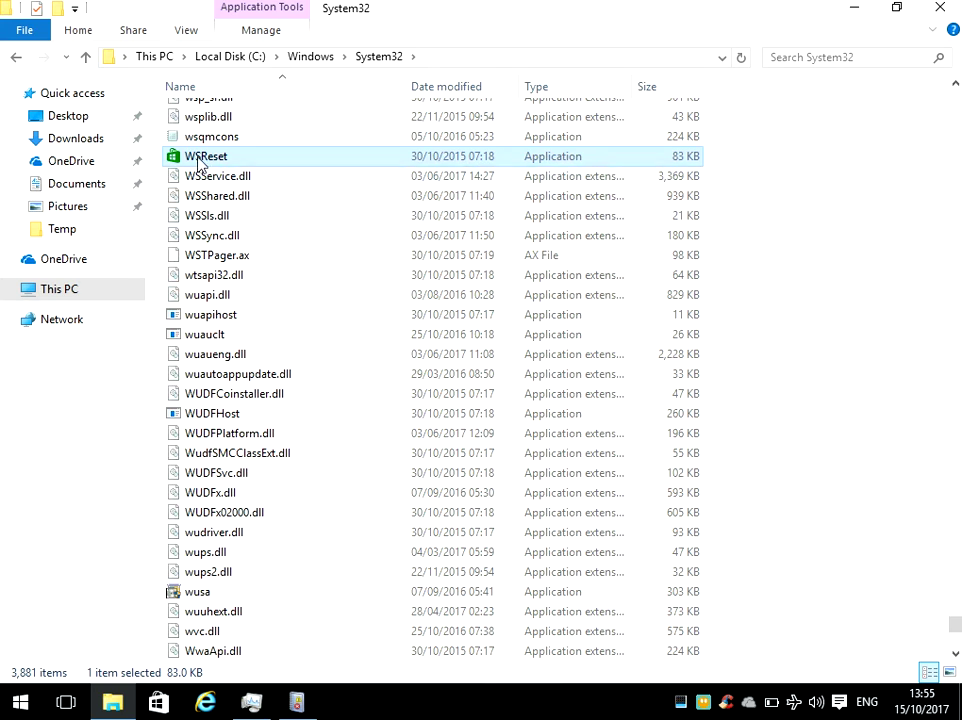
right_click(262, 167)
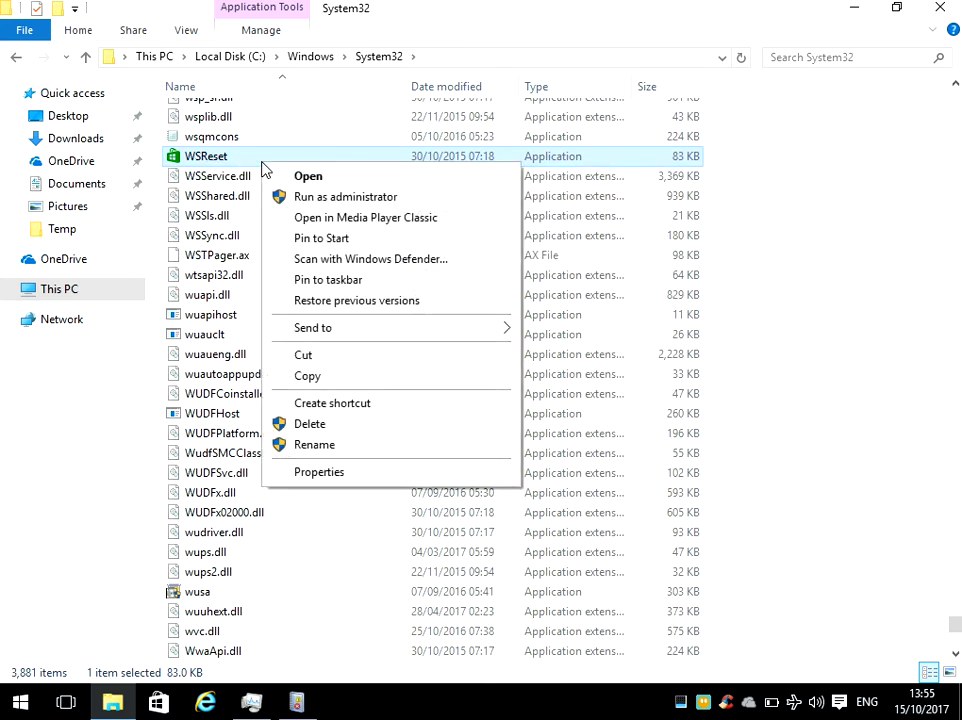
click(362, 198)
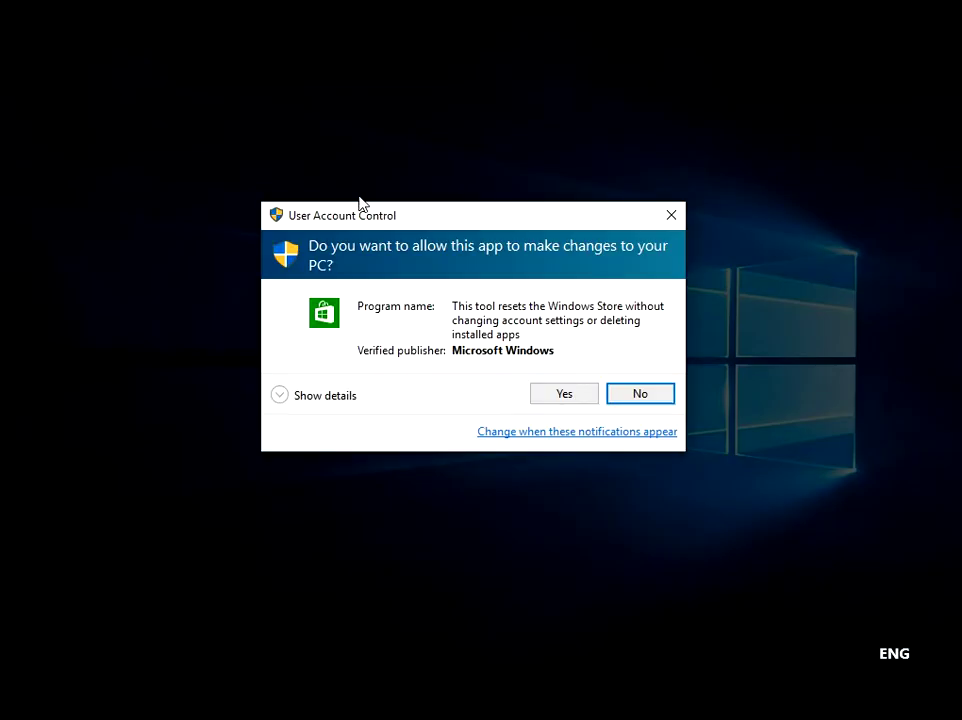
click(563, 393)
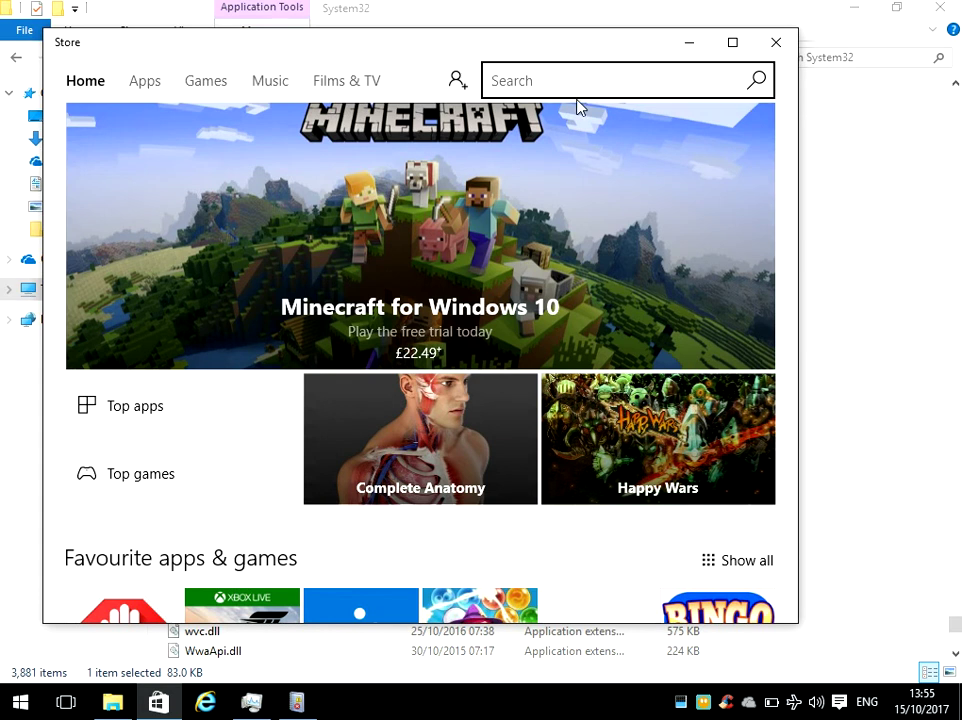
click(789, 50)
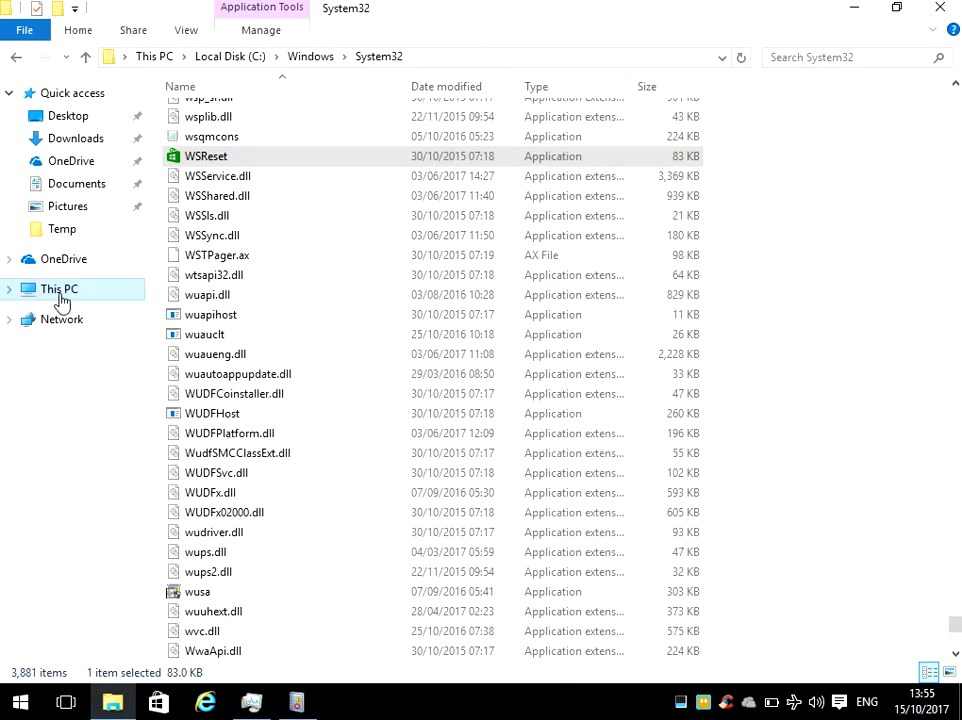
- Open the current user's profile folder inside C:\Users
click(60, 296)
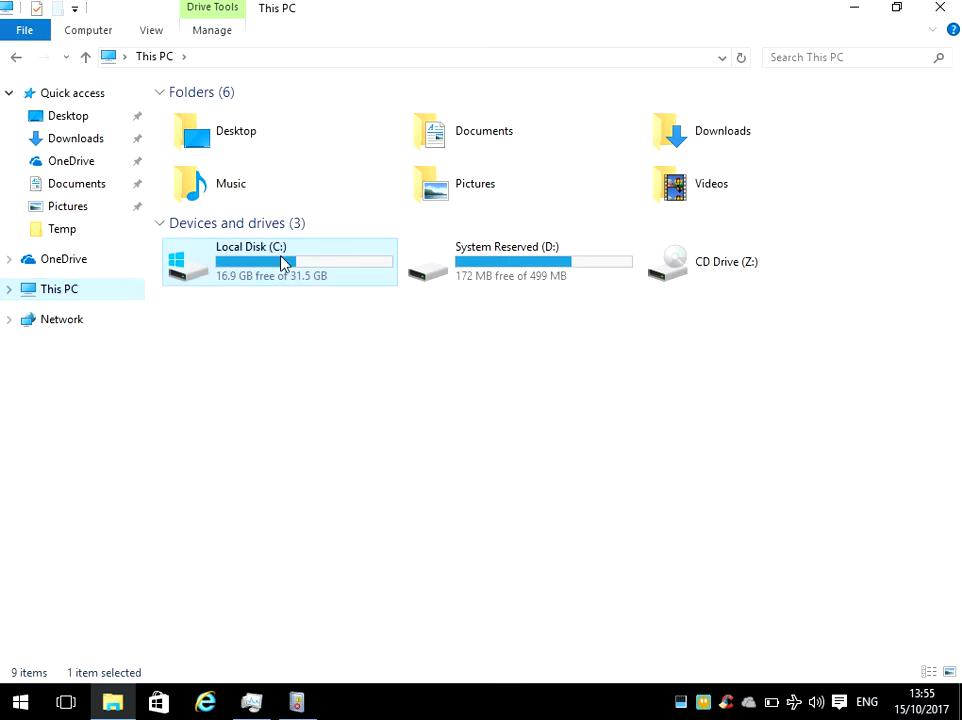
double_click(303, 265)
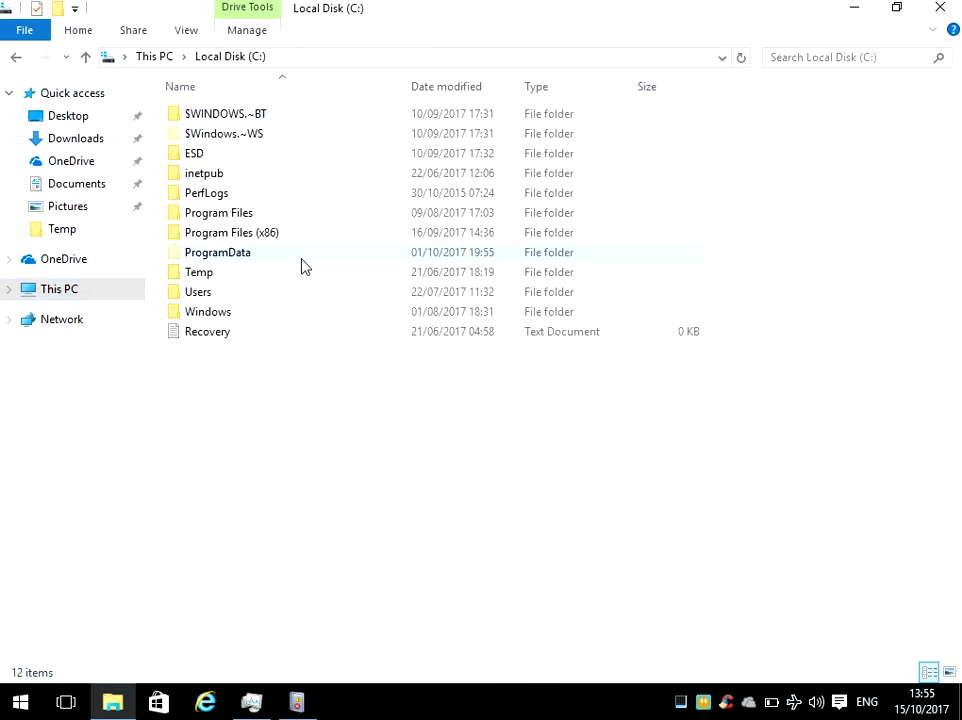
click(230, 295)
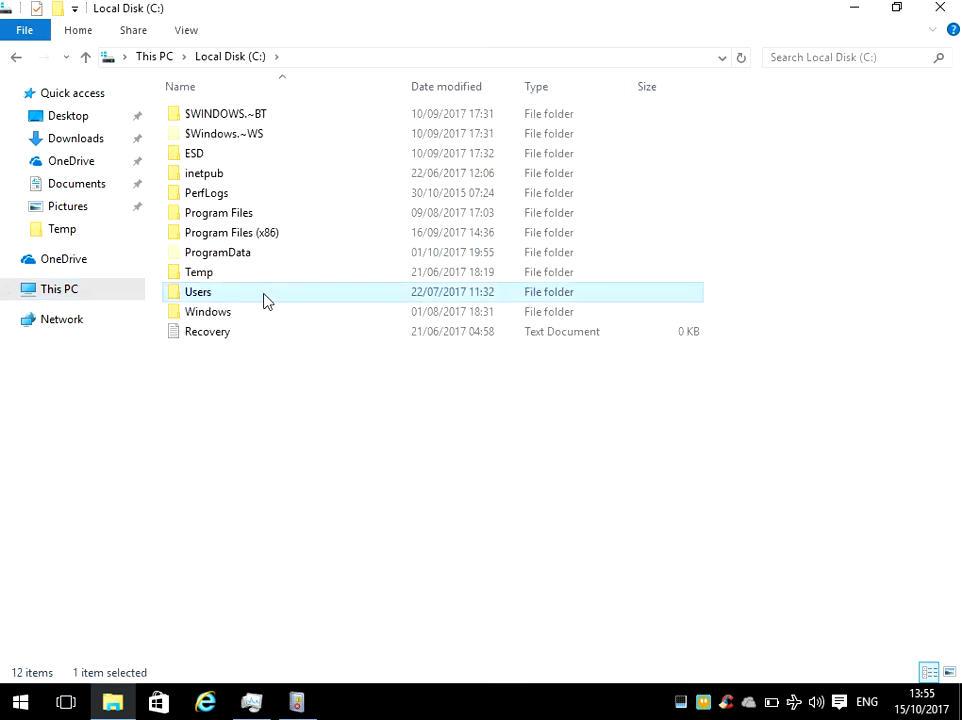
double_click(229, 295)
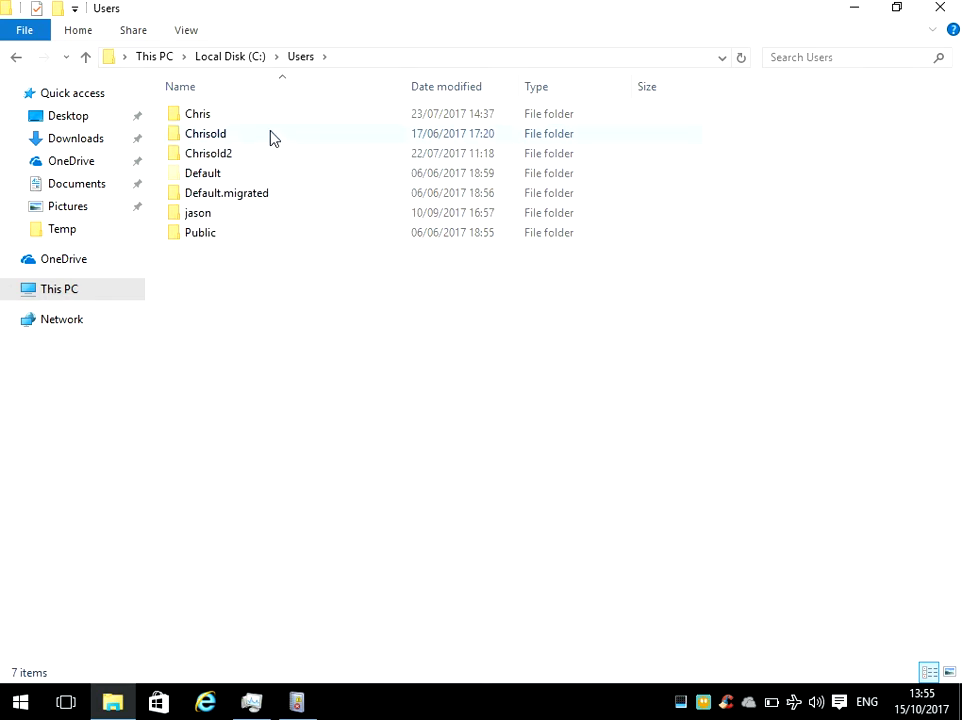
double_click(212, 218)
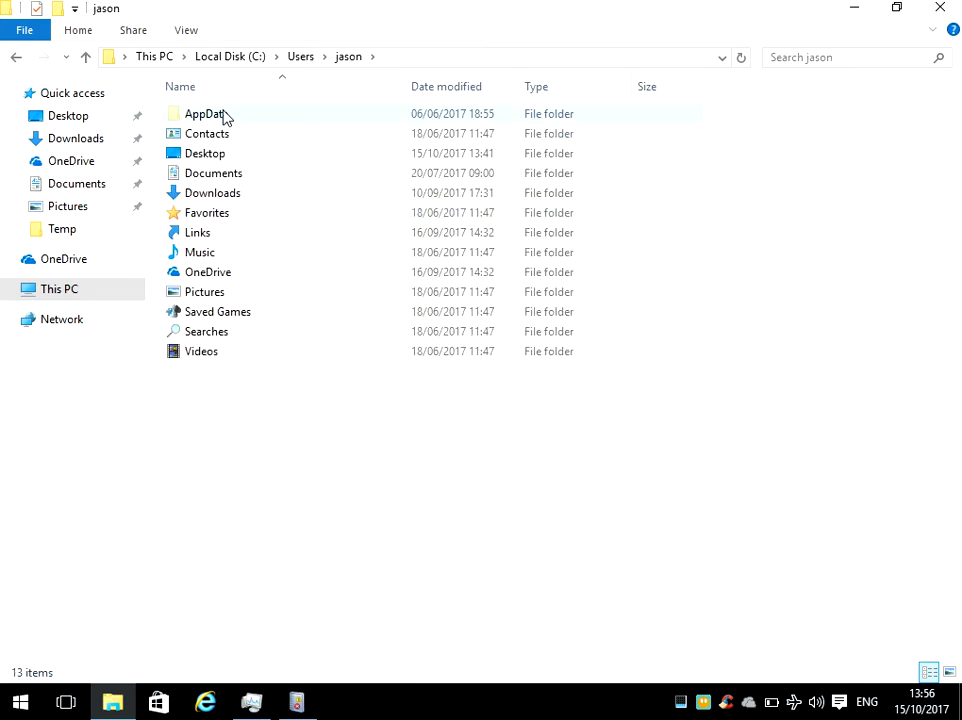
- Turn the display of hidden items off and back on in the user's profile folder
click(187, 32)
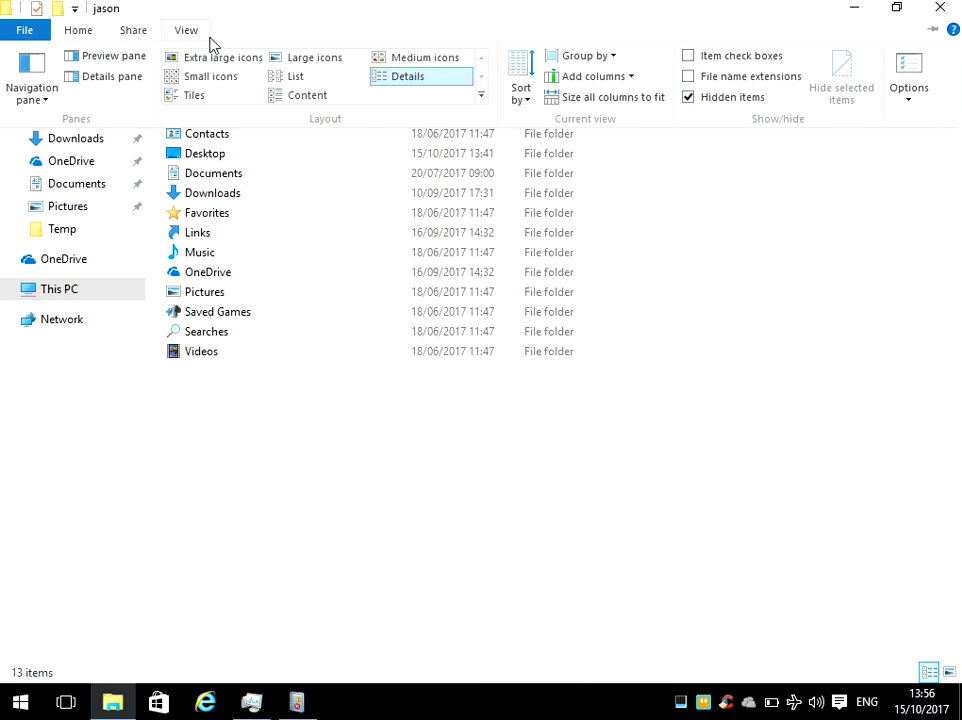
click(727, 104)
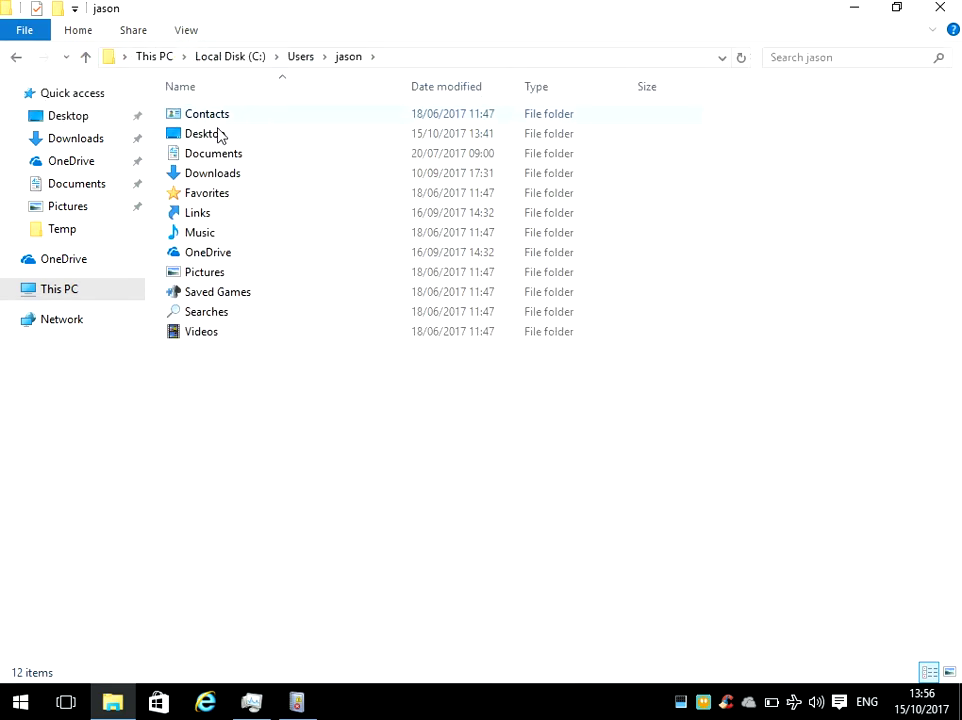
click(187, 31)
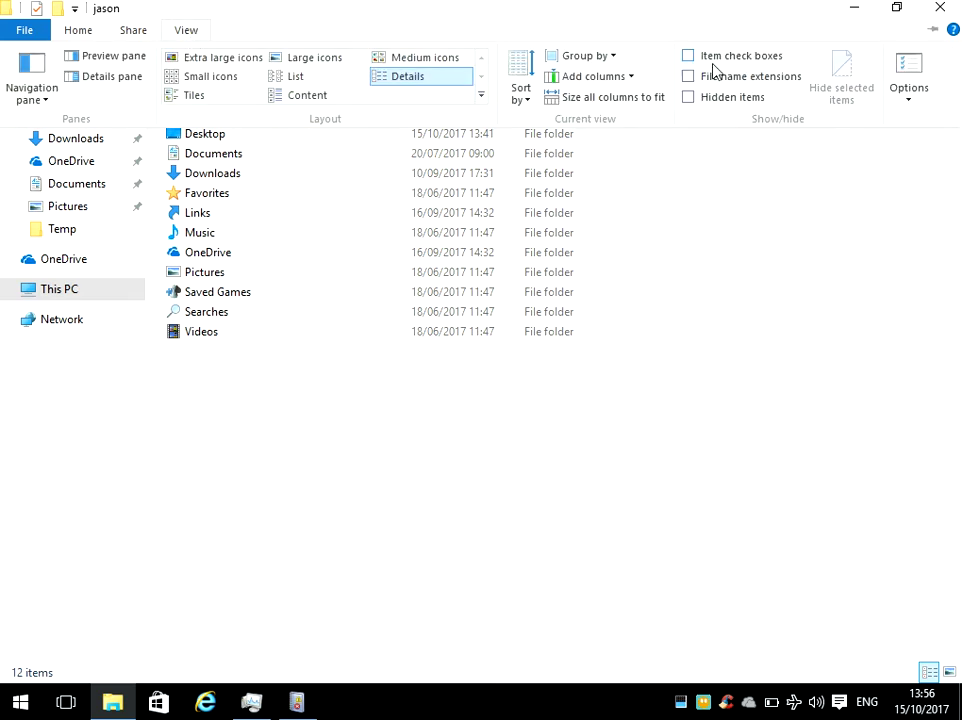
click(689, 100)
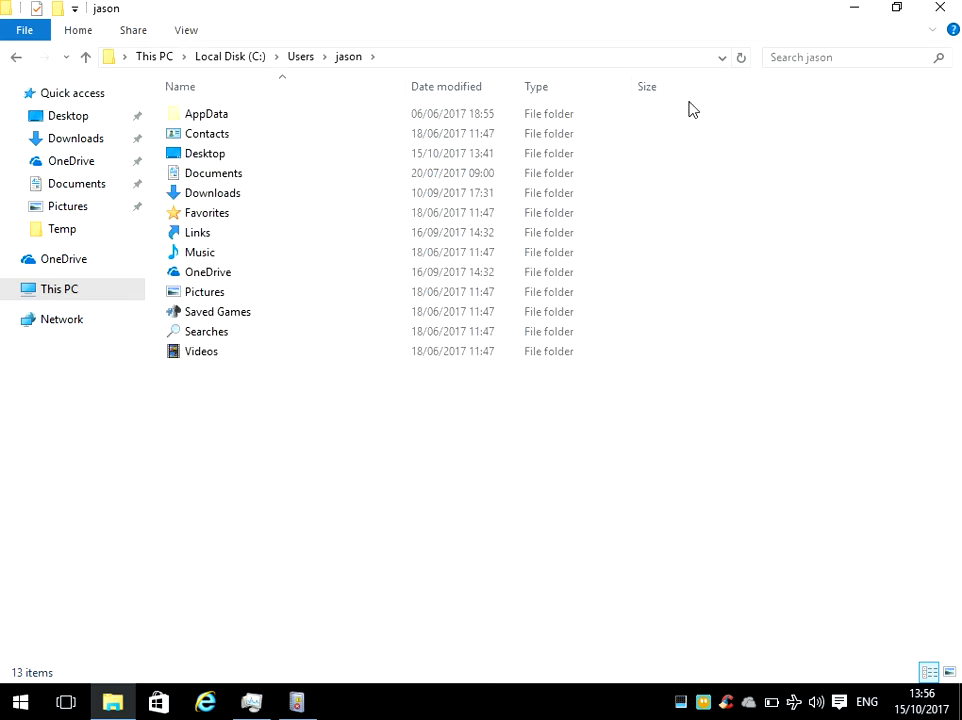
- Open the AppData\Local\Packages folder inside the user's profile
double_click(241, 115)
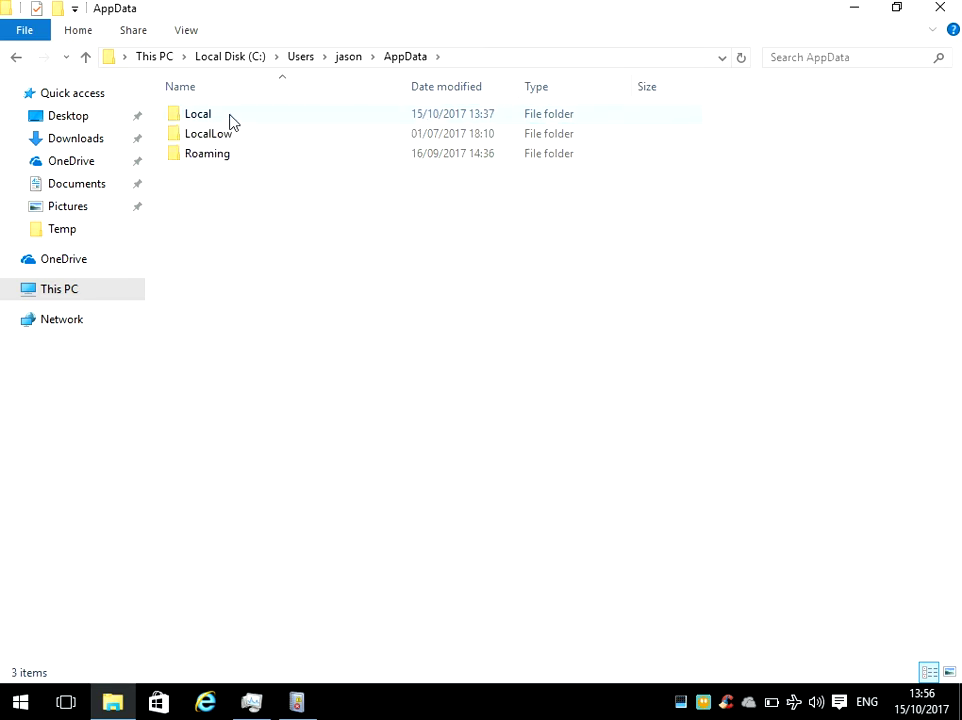
double_click(228, 114)
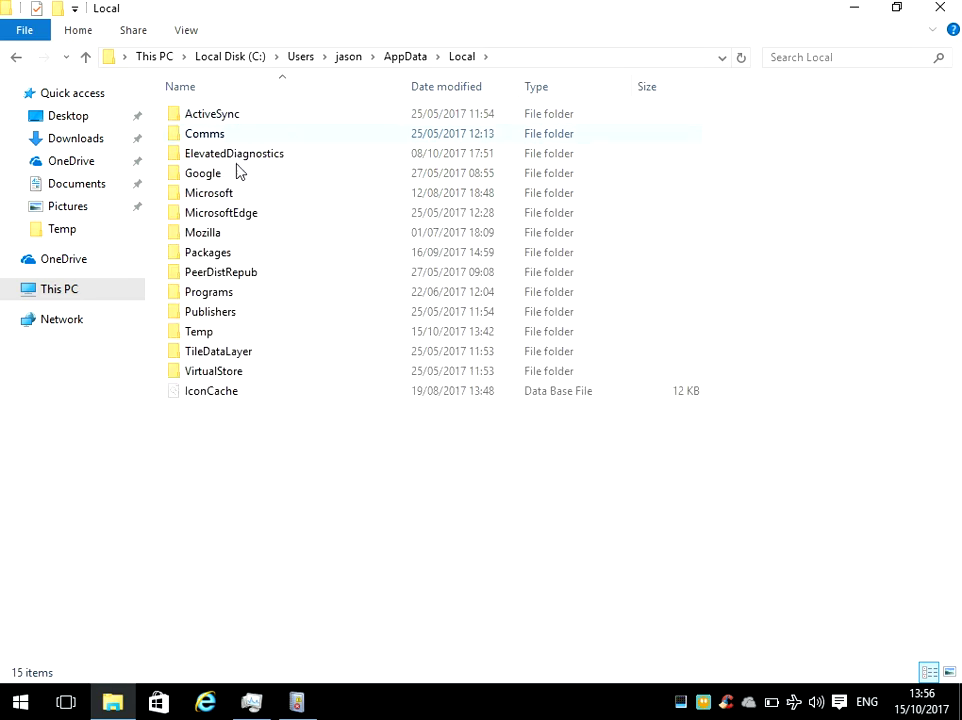
double_click(231, 258)
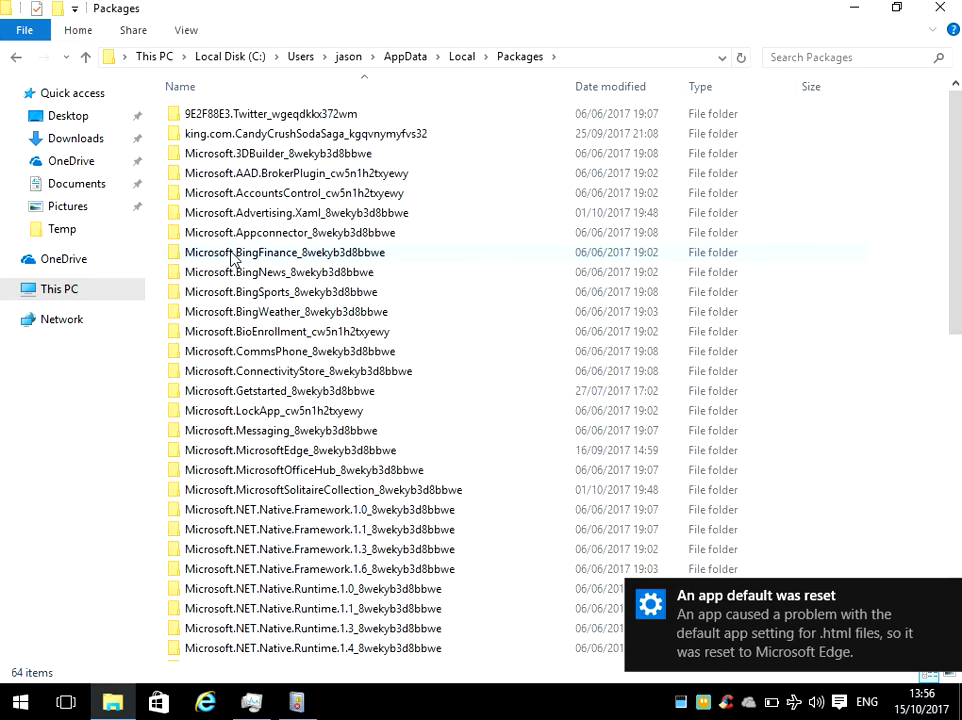
- Search the Packages folder for "store"
mouse_move(703, 597)
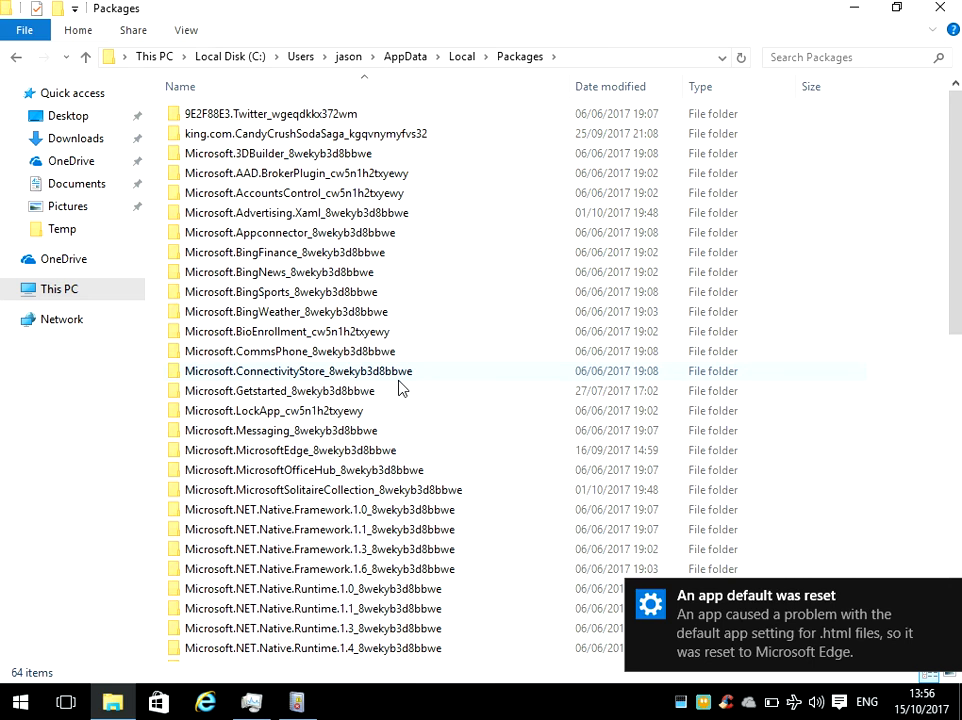
click(812, 58)
text(store)
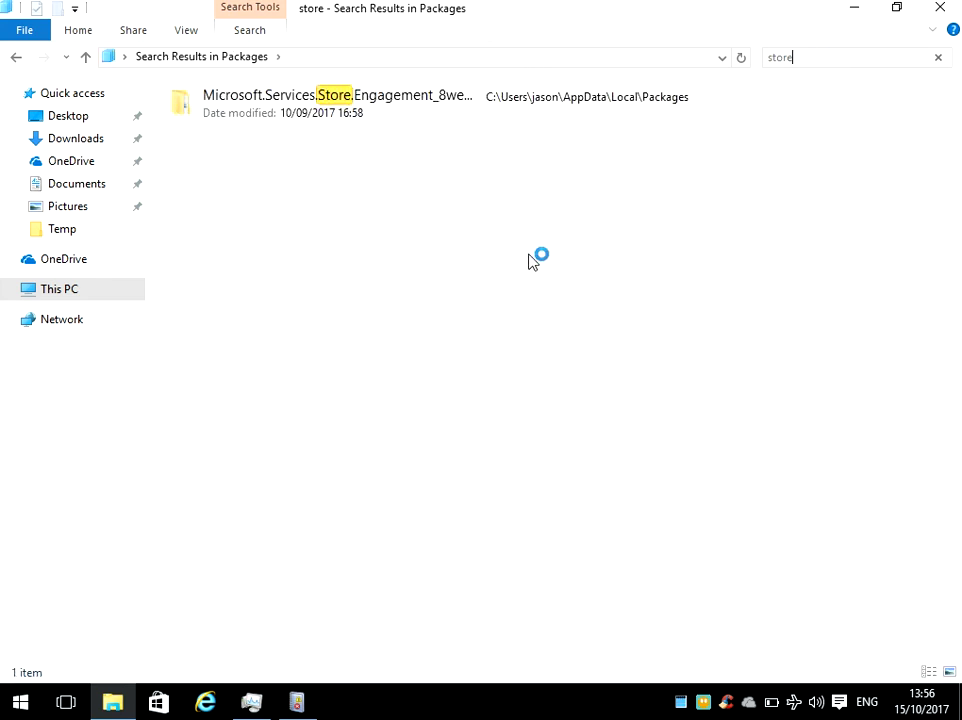
click(330, 115)
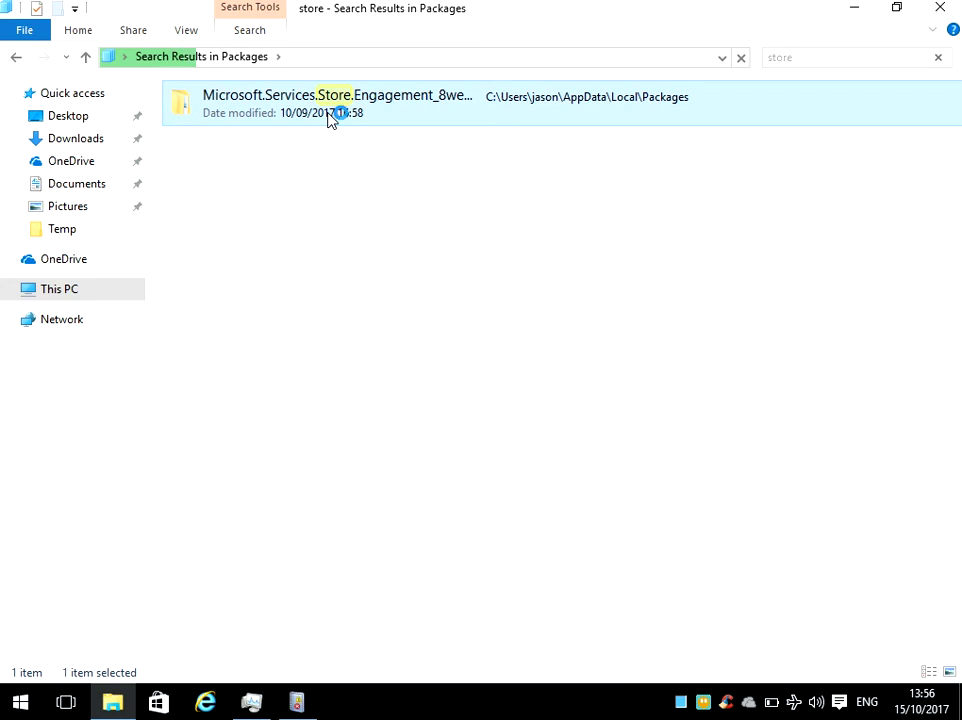
right_click(331, 116)
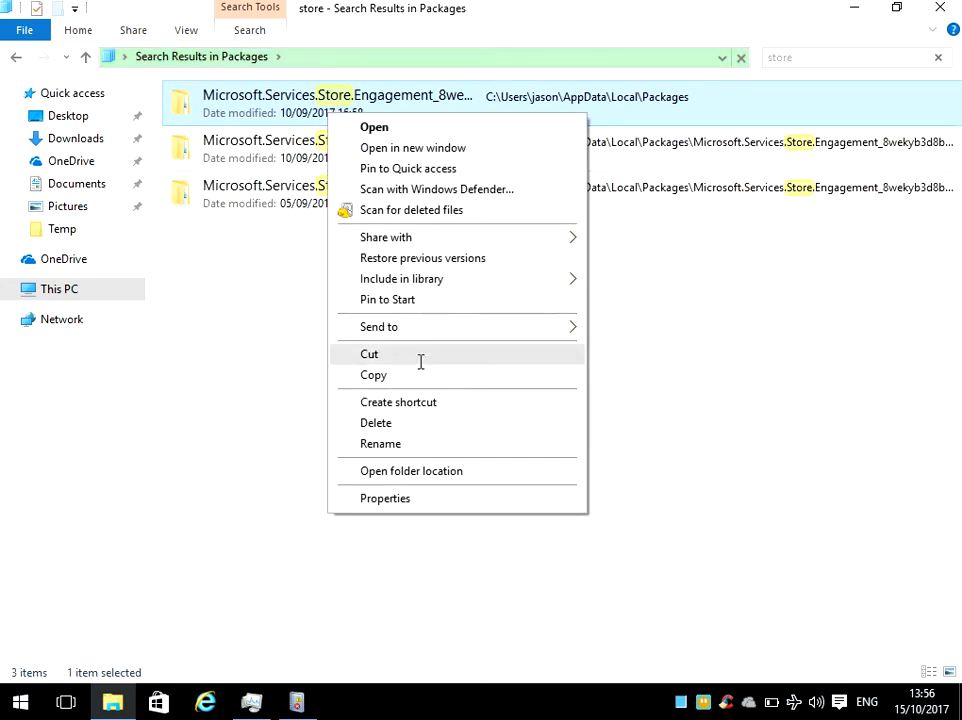
click(303, 386)
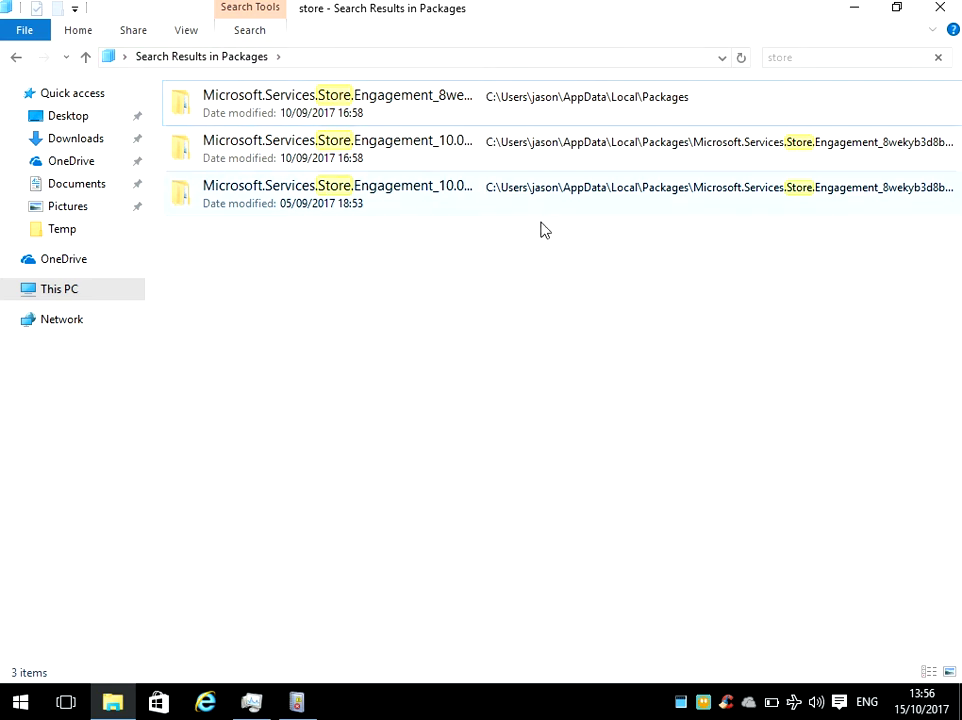
- Delete all the Microsoft.Services.Store.Engagement folders in the search results, skip the item that cannot be found, and close File Explorer
drag(669, 450, 313, 122)
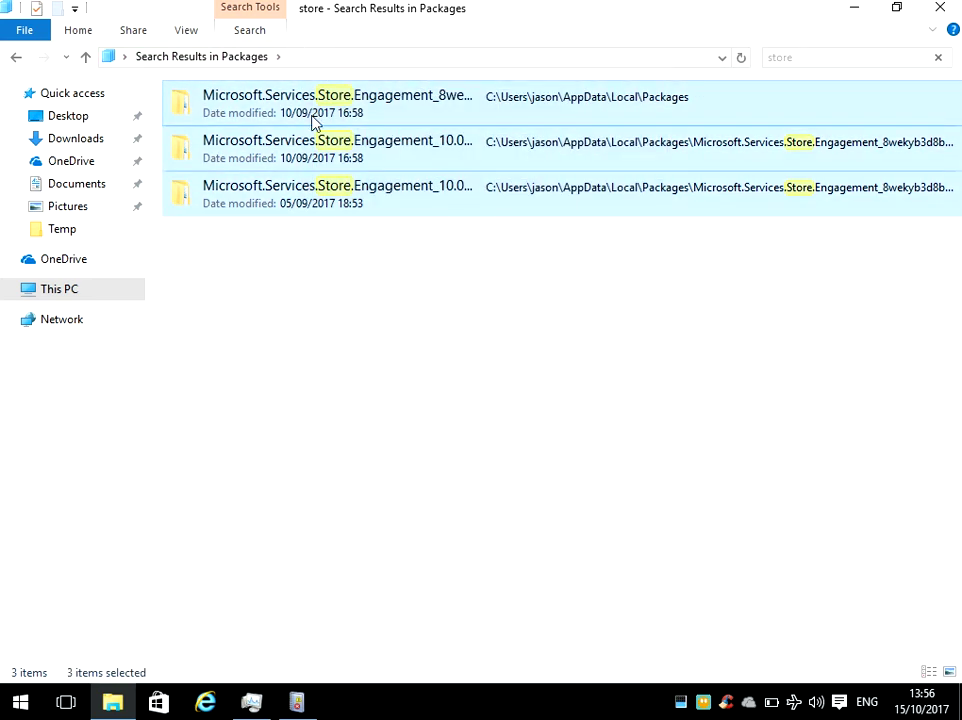
right_click(313, 116)
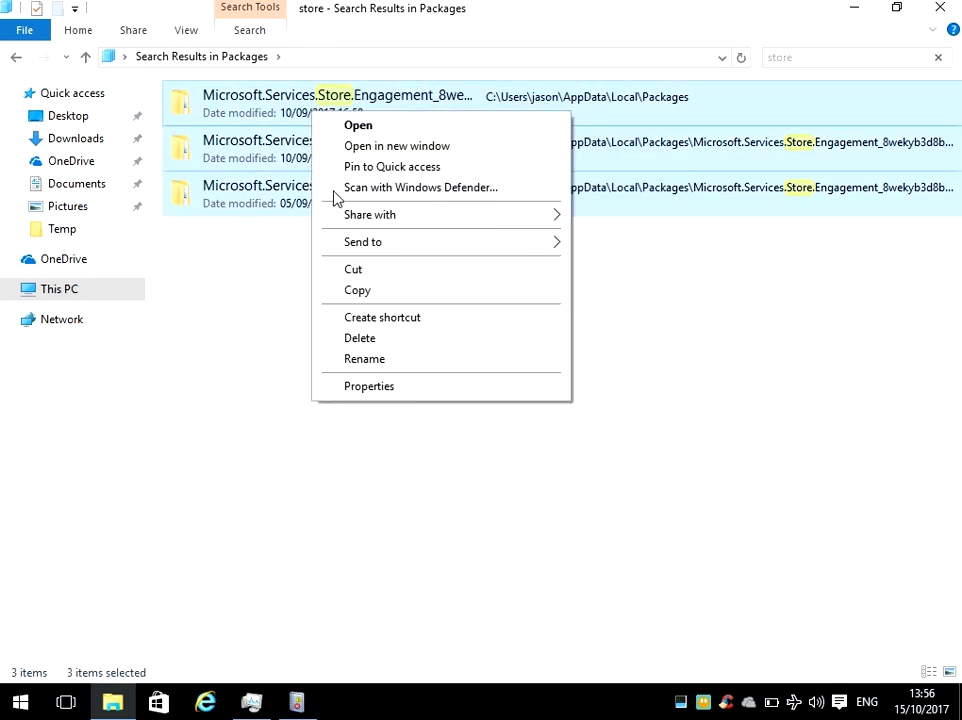
click(394, 342)
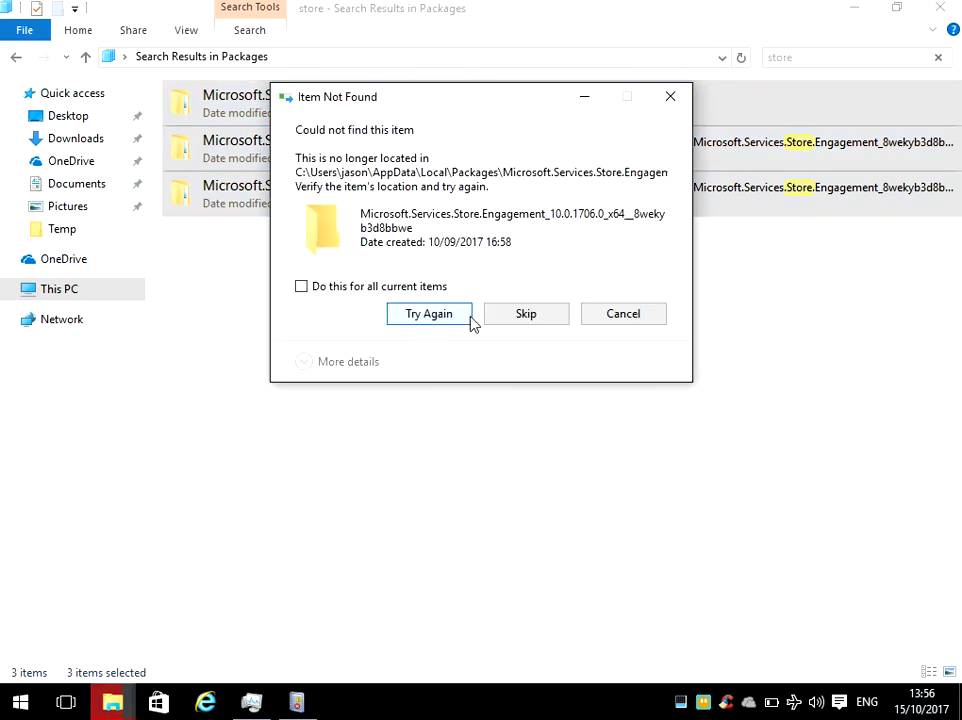
click(470, 322)
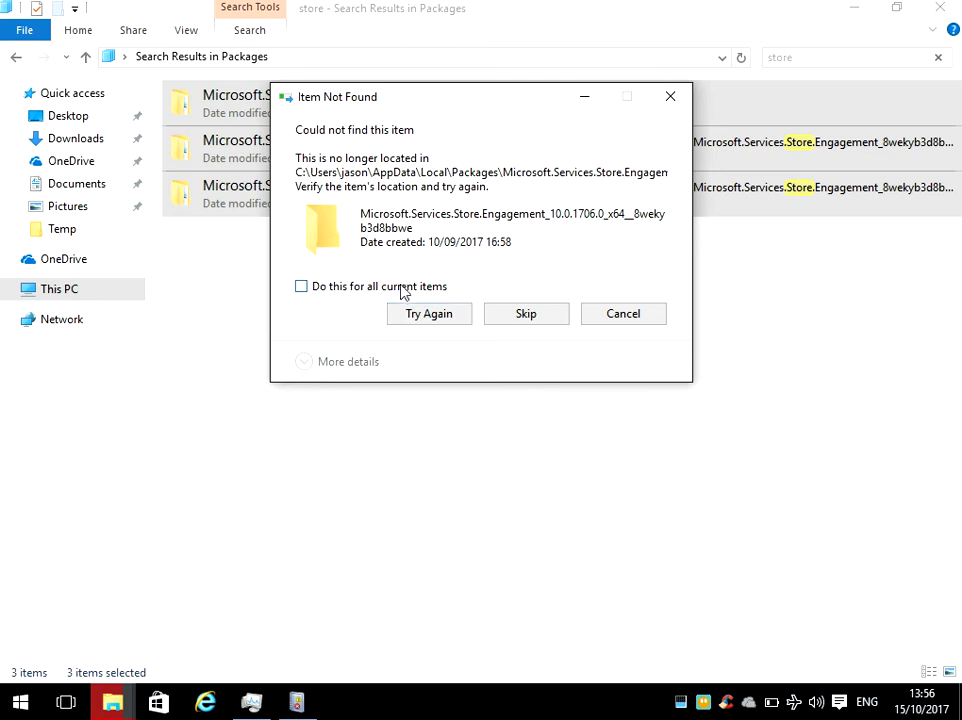
click(436, 322)
click(528, 317)
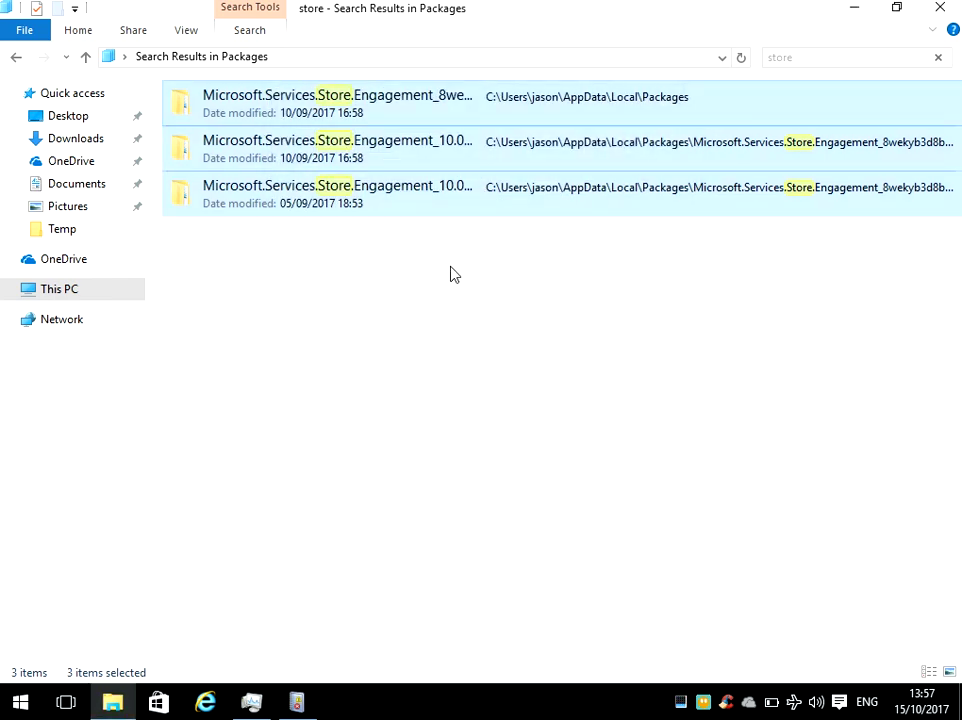
click(952, 13)
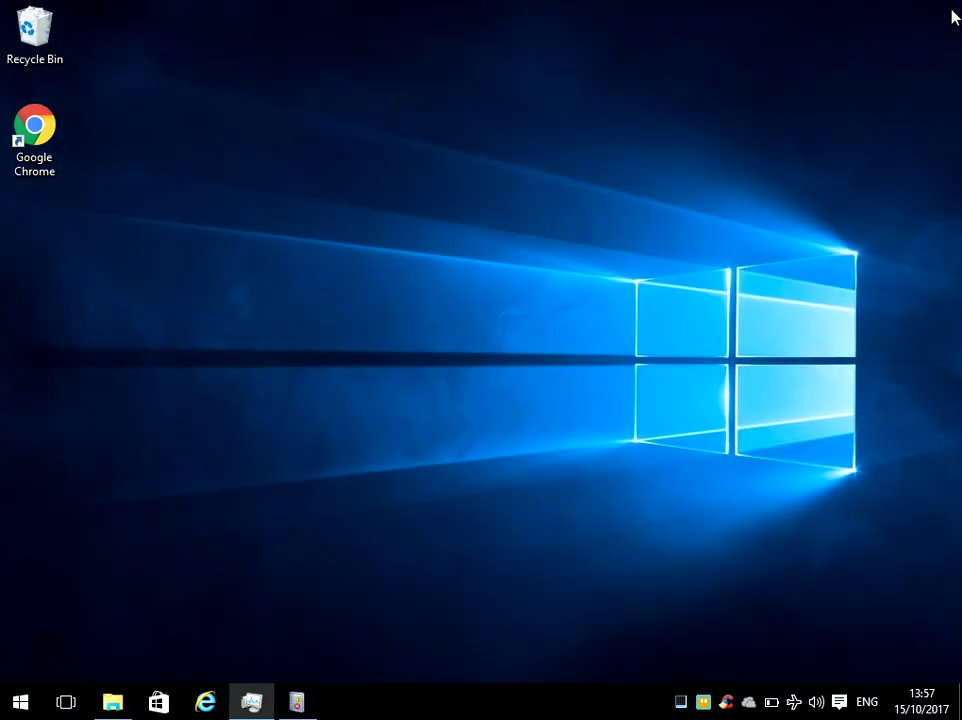
- Open the Start menu
click(20, 702)
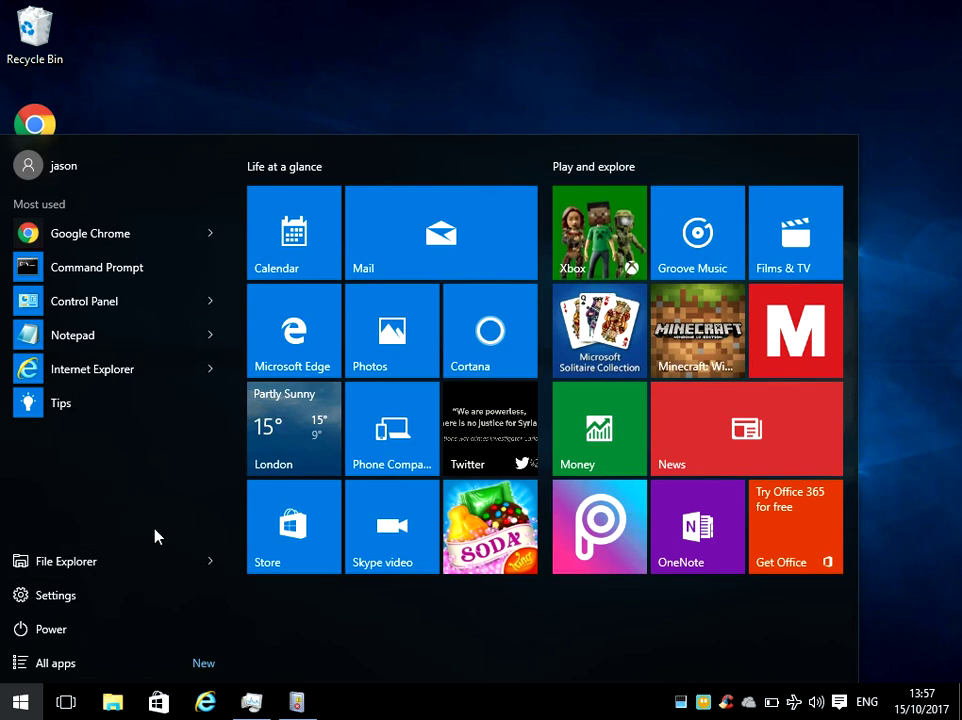